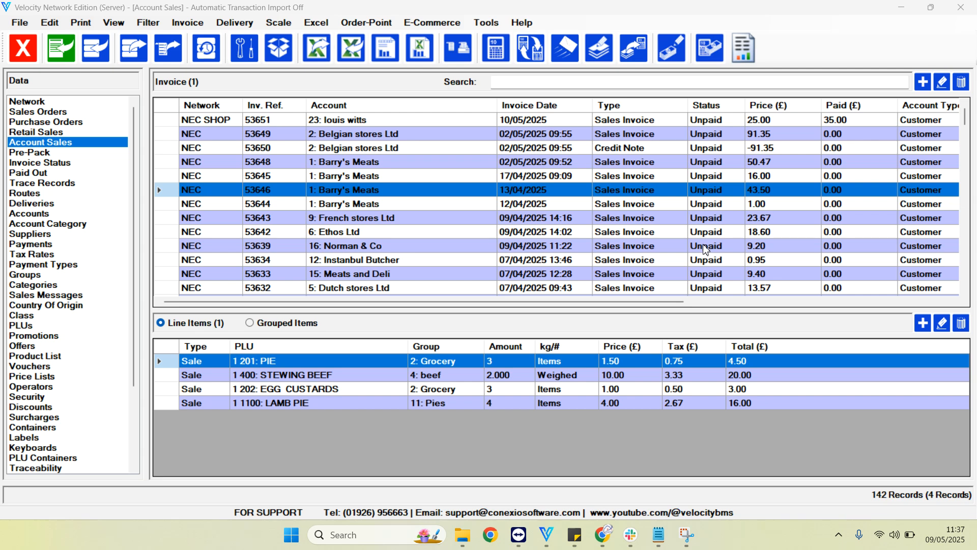
Switch to the Notepad file IF STATEMENT.txt and examine the Order.LineItemProductType example expression.
mouse_move(663, 538)
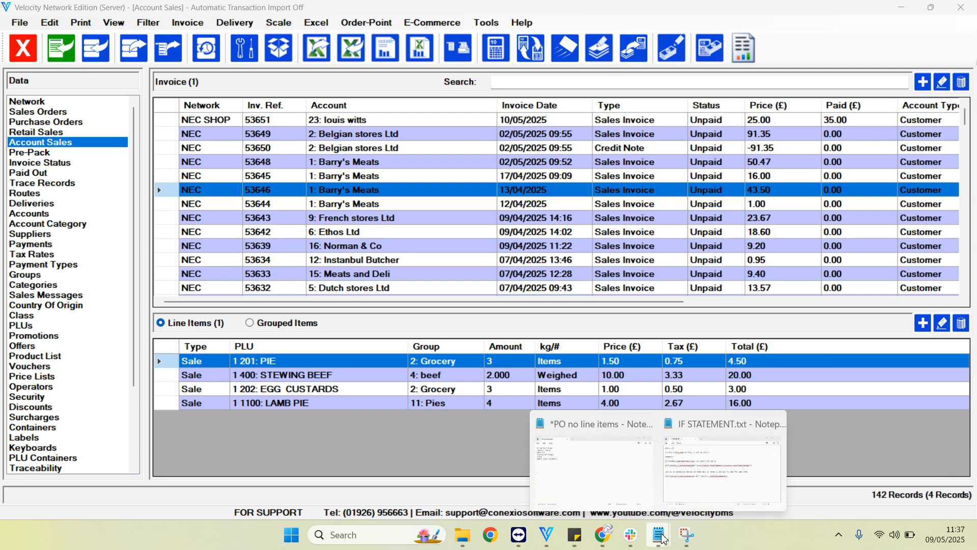
click(711, 466)
click(663, 542)
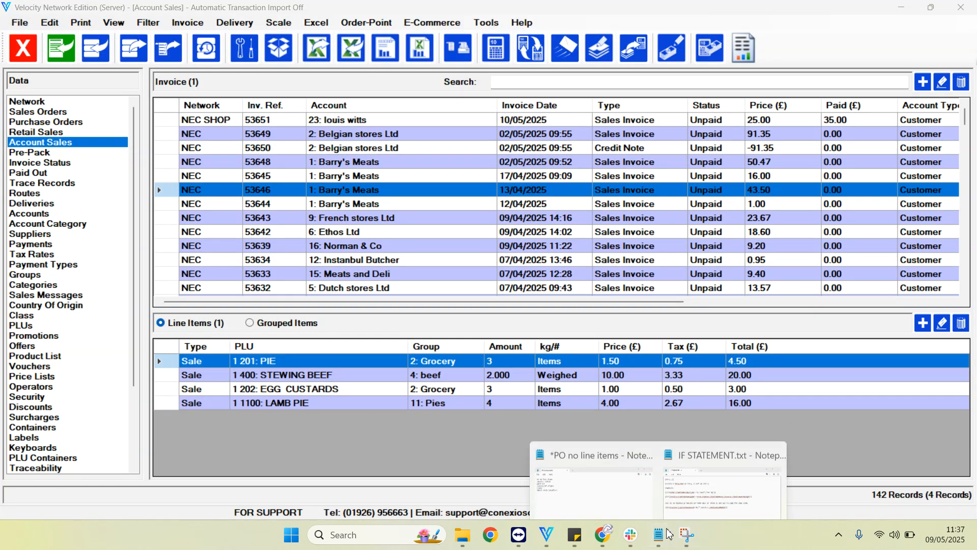
click(701, 473)
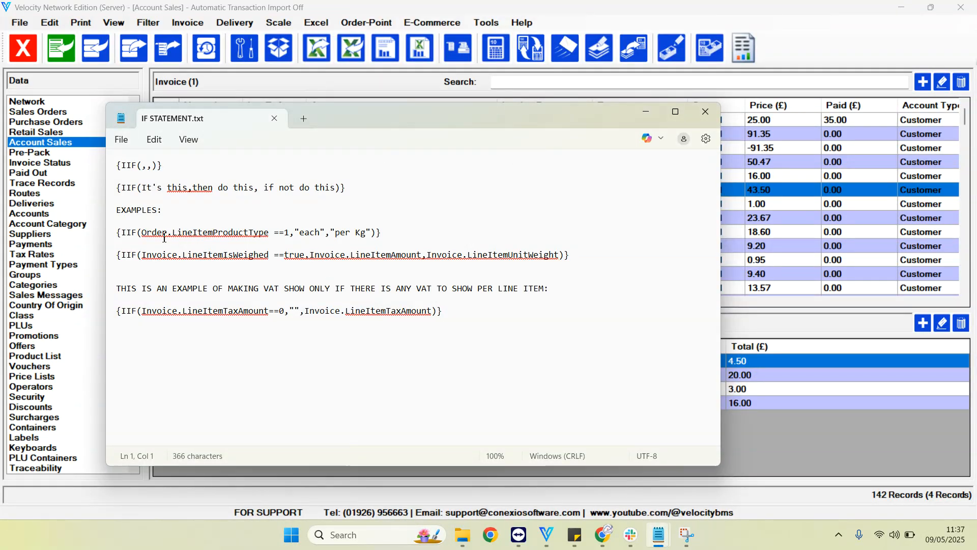
drag(117, 233, 138, 235)
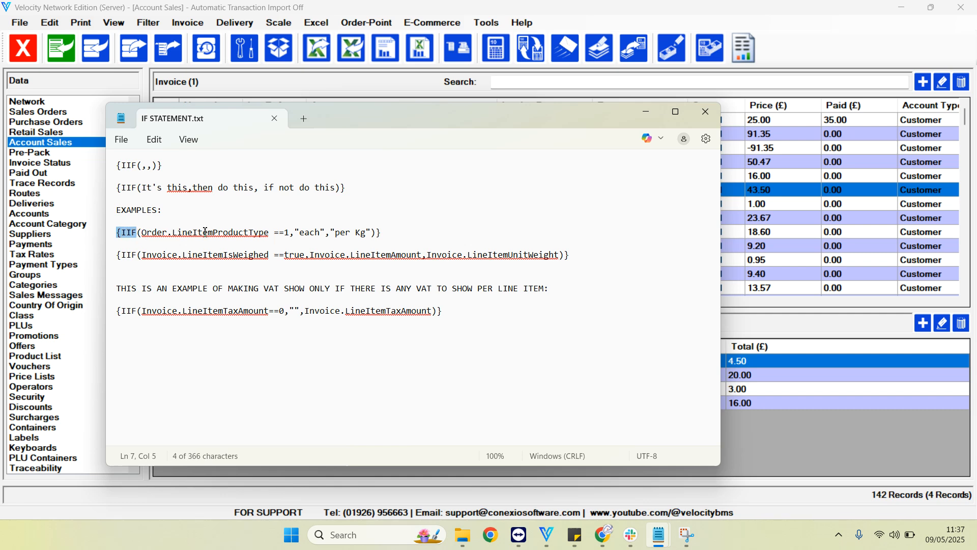
drag(205, 232, 248, 234)
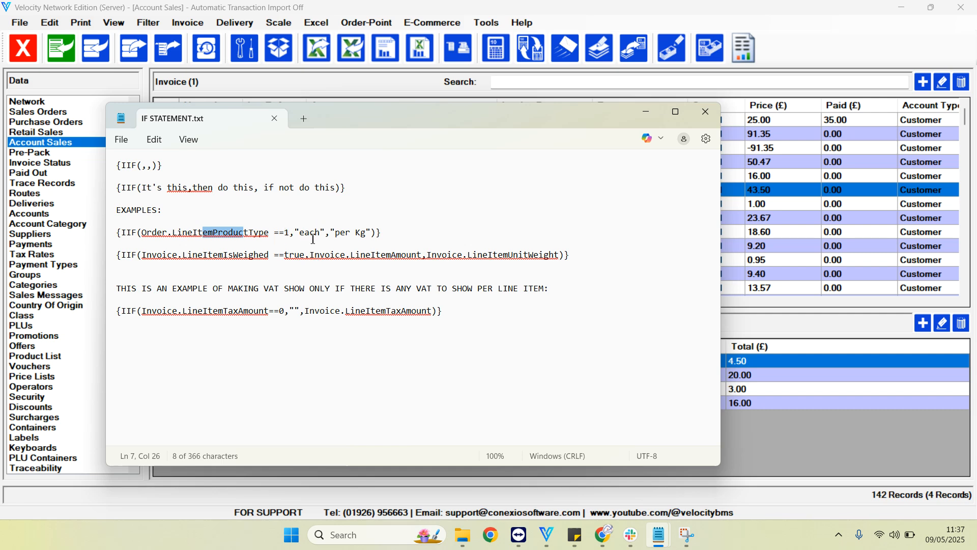
click(285, 232)
key(Down)
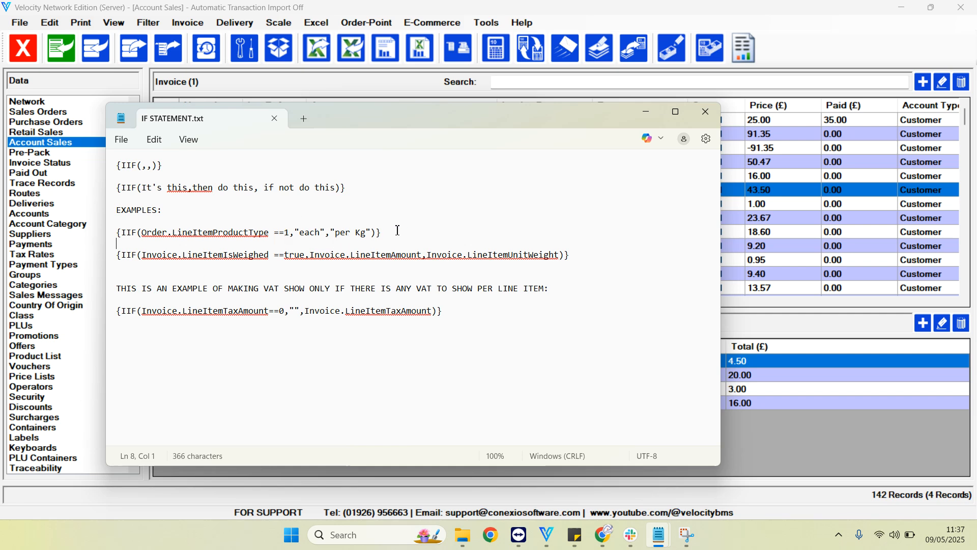
Examine the generic IIF syntax in the notes: the condition, the result if true and the result if not.
click(121, 189)
drag(122, 189, 134, 191)
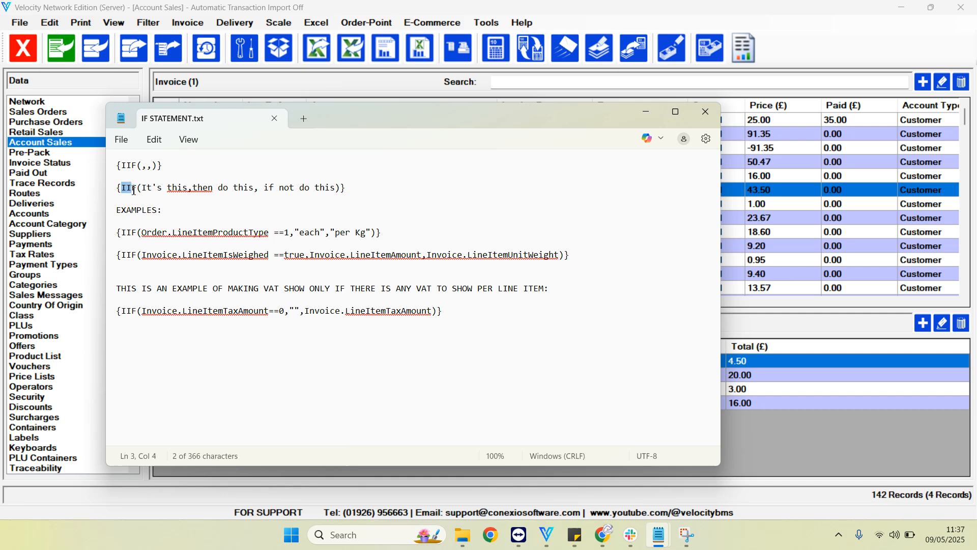
drag(142, 188, 256, 199)
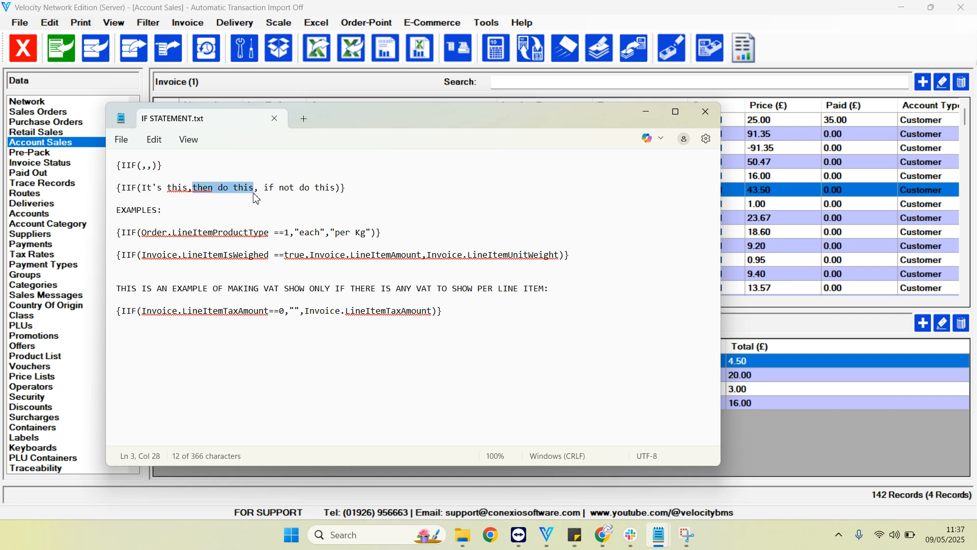
drag(265, 192, 341, 186)
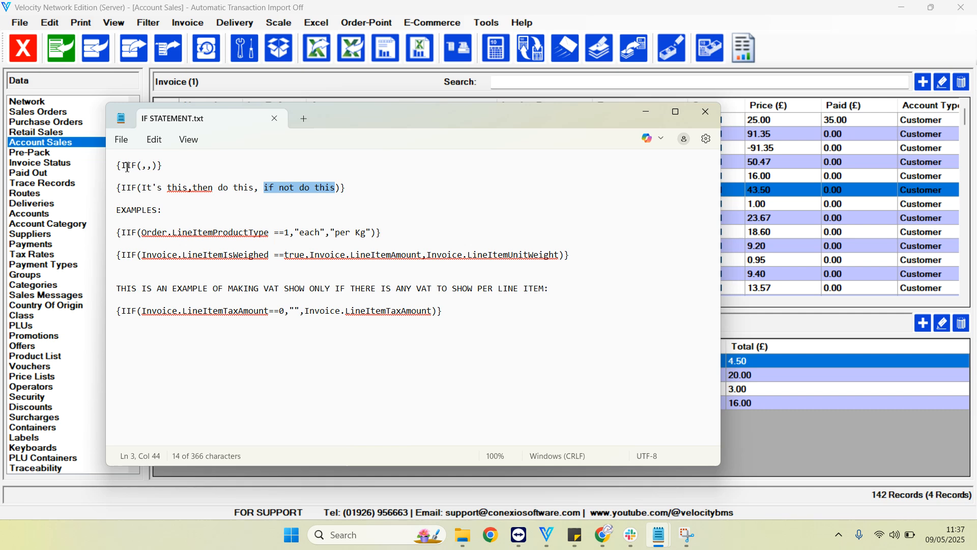
drag(121, 167, 169, 176)
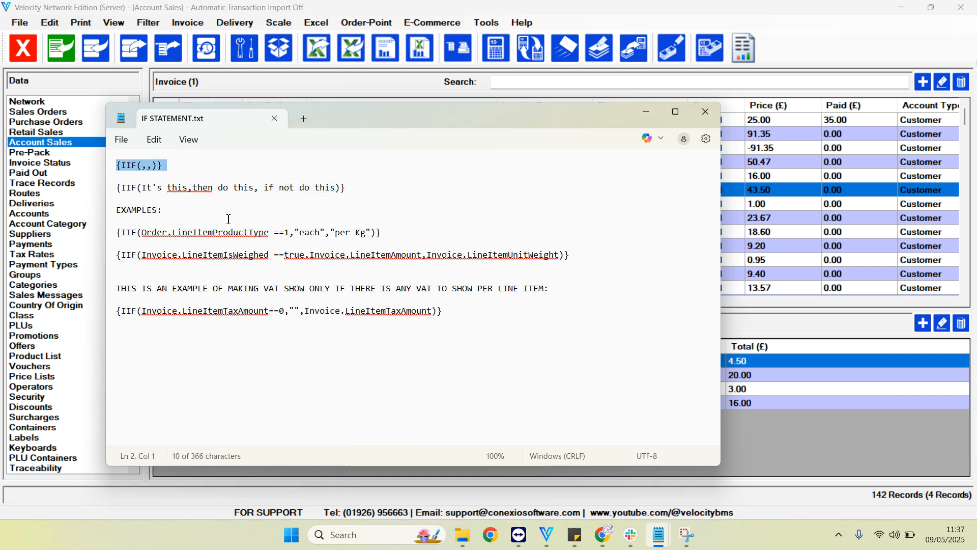
click(175, 200)
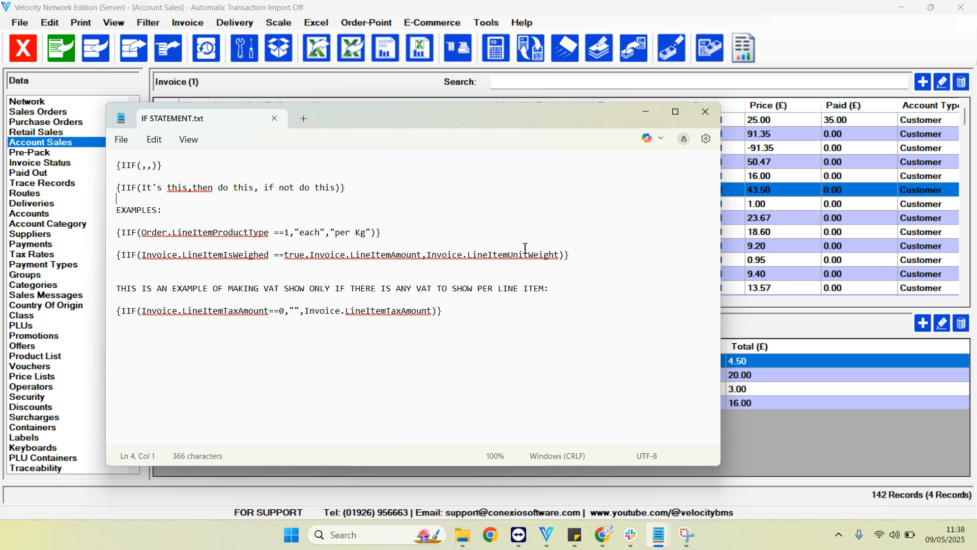
click(141, 166)
Review the product type example and each part of the Invoice.LineItemTaxAmount expression for showing VAT per line item.
drag(117, 232, 328, 234)
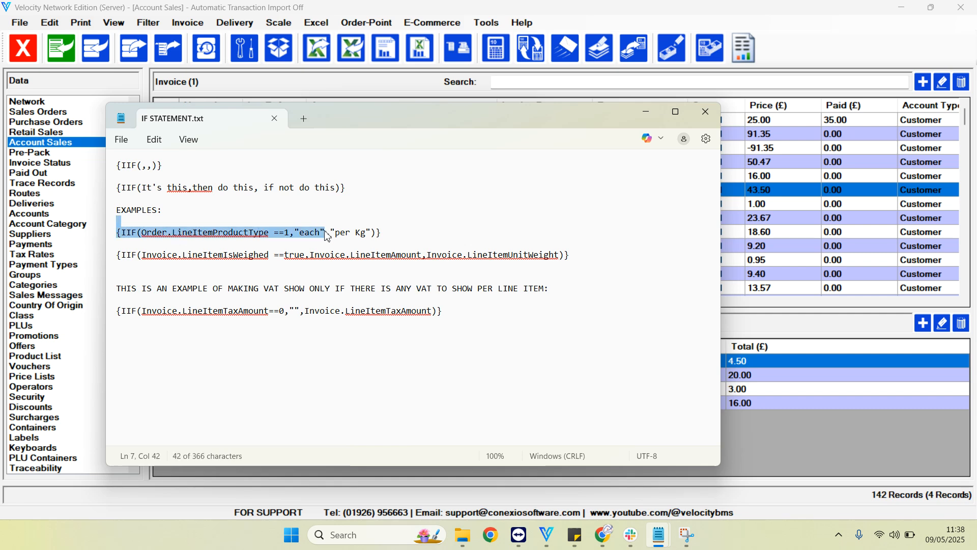
click(315, 360)
drag(122, 310, 281, 312)
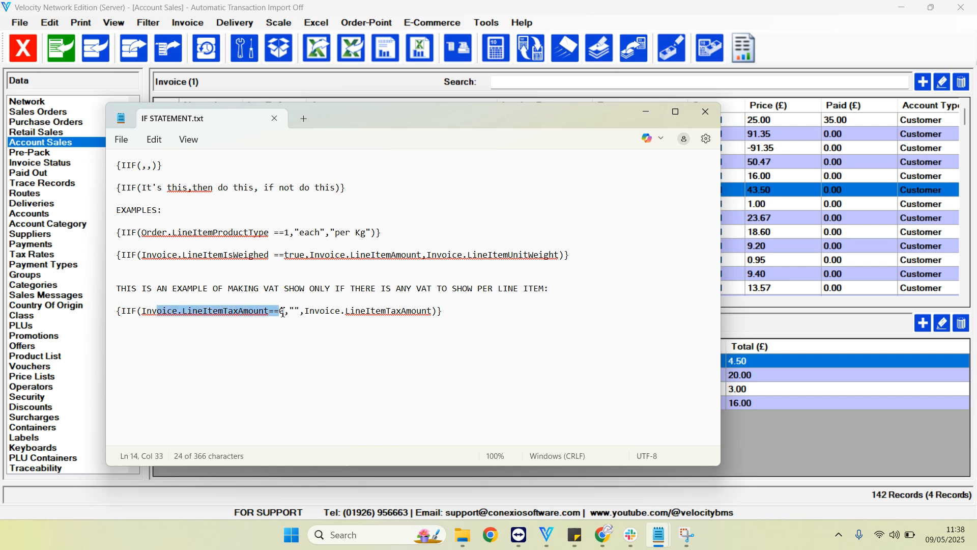
drag(286, 311, 309, 311)
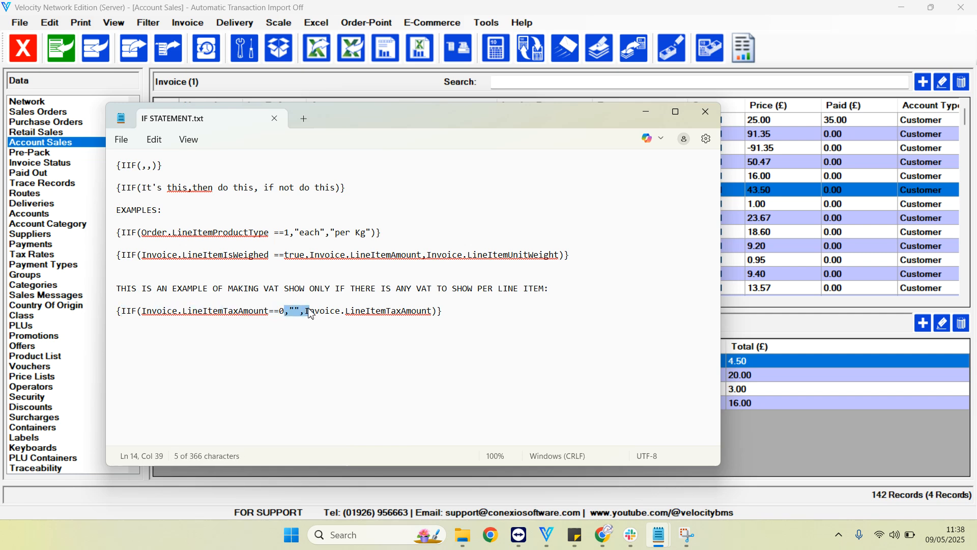
click(302, 350)
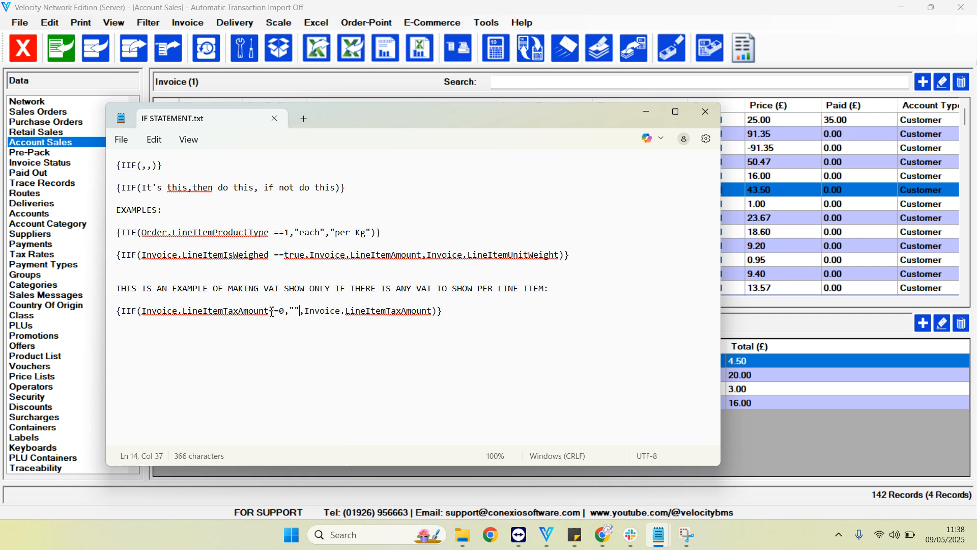
drag(306, 311, 432, 312)
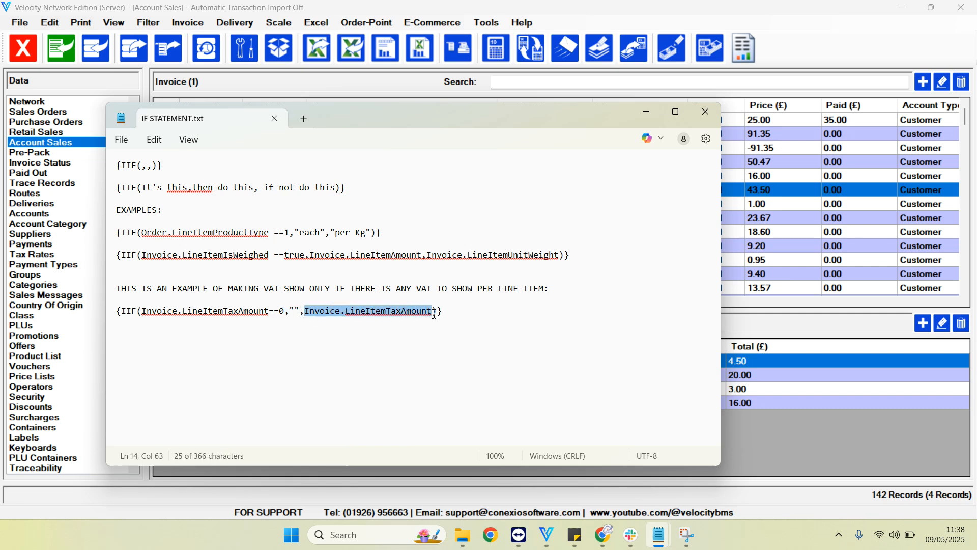
click(499, 392)
Switch back to Velocity and open the Invoice template in the Report Designer.
key(alt+Tab)
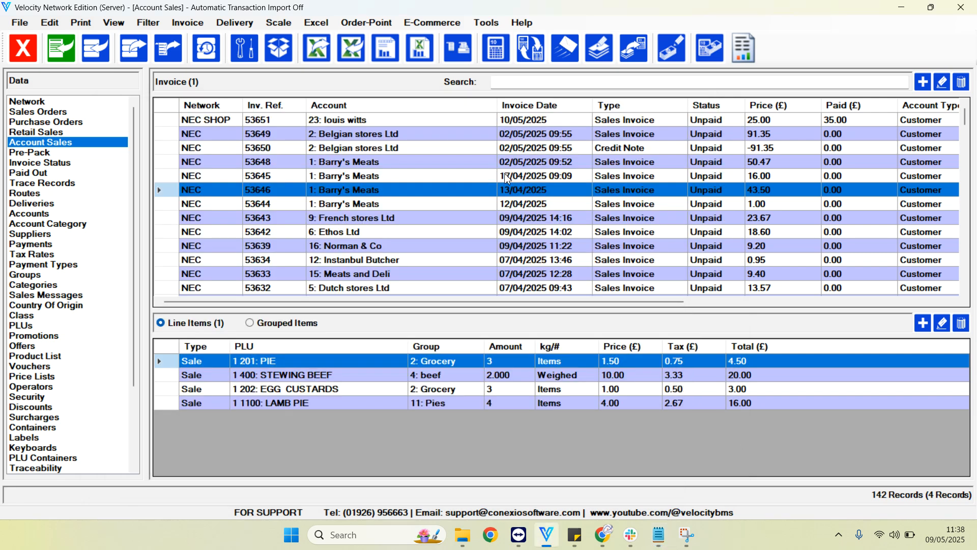
click(486, 23)
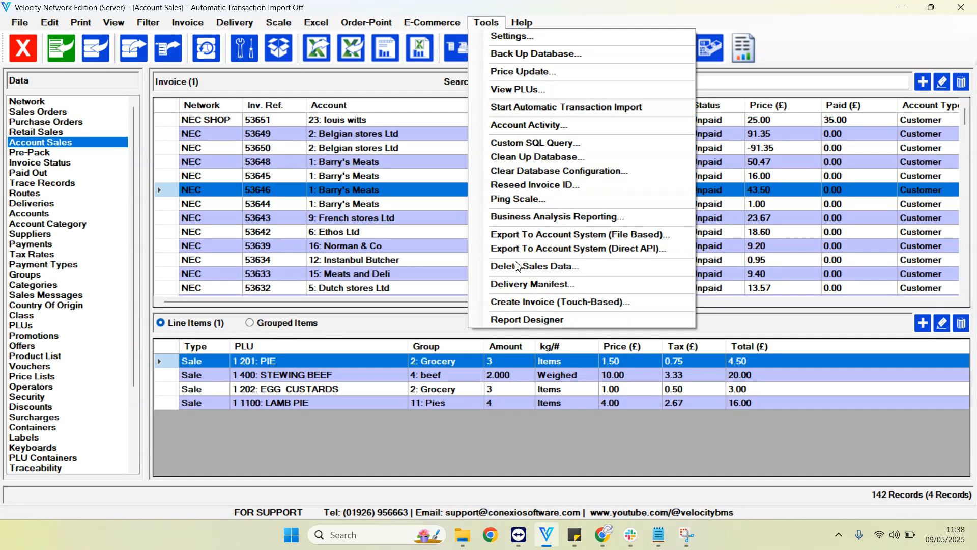
click(527, 320)
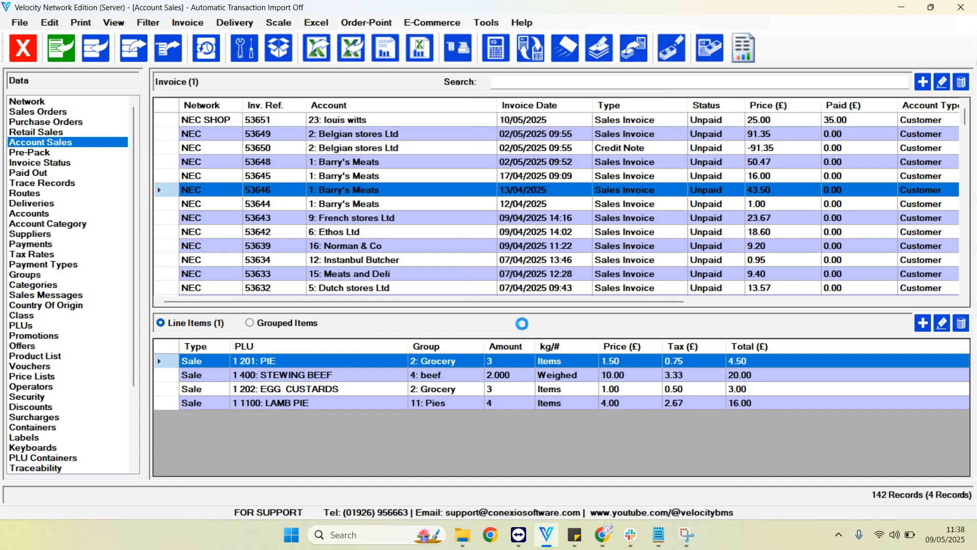
click(331, 149)
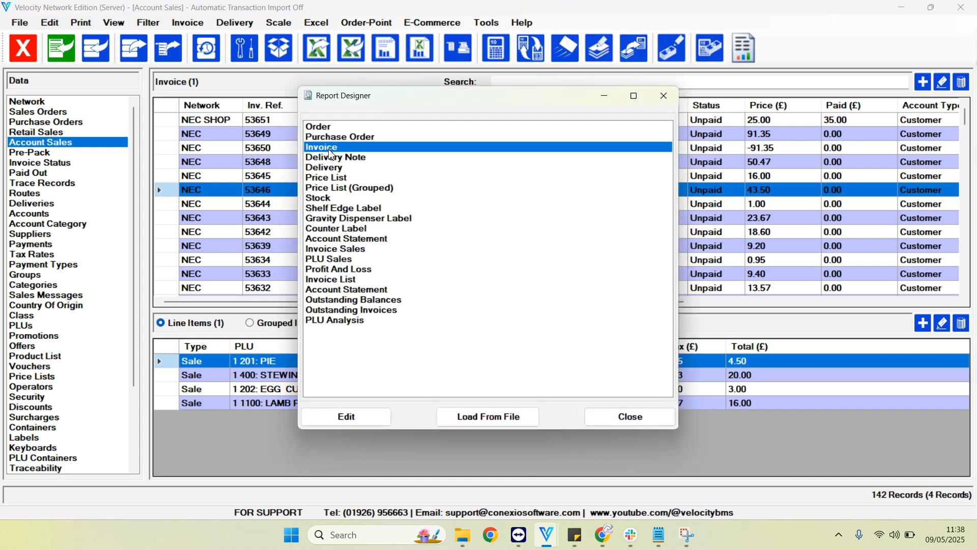
double_click(331, 149)
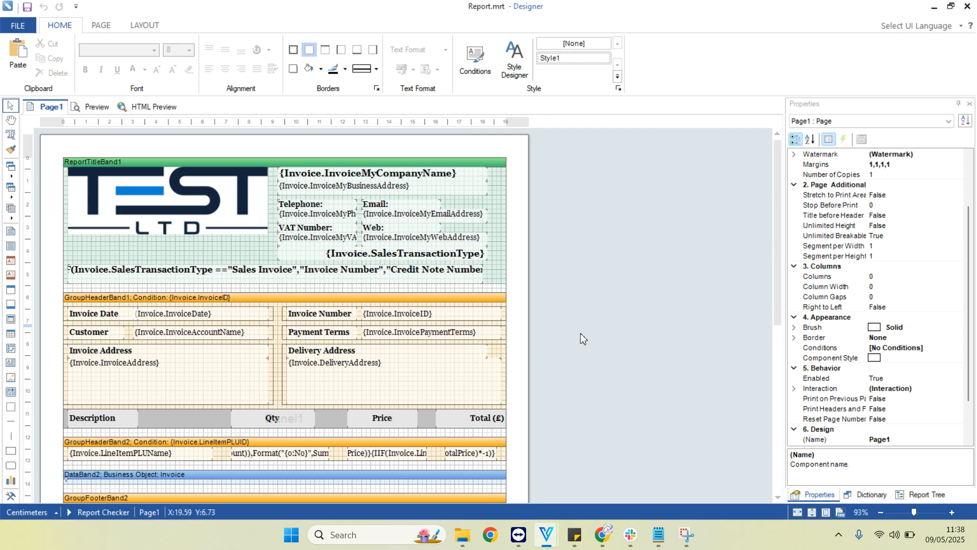
scroll(580, 339, down, 3)
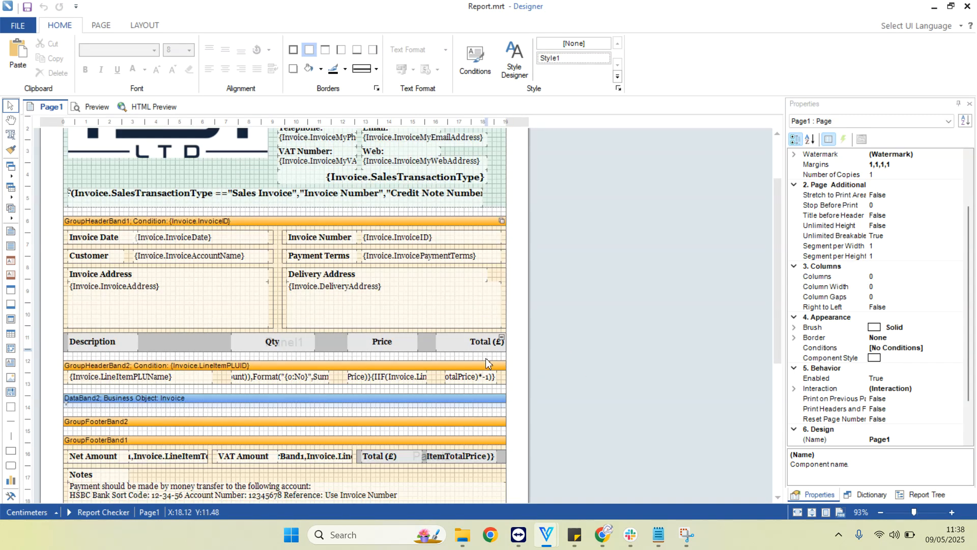
scroll(398, 379, up, 3)
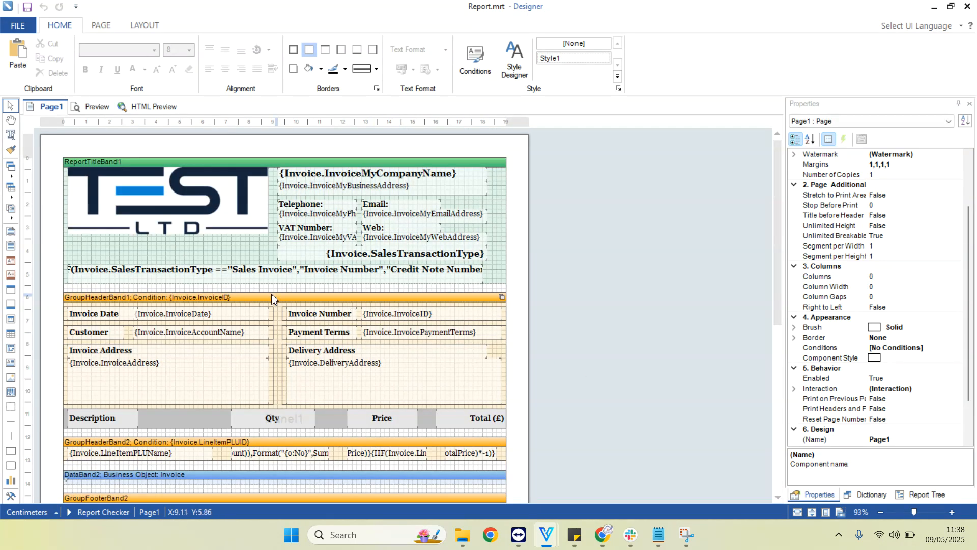
Open the SalesTransactionType IIF expression in the report title band and resize the text editor to reveal its data tree.
click(223, 277)
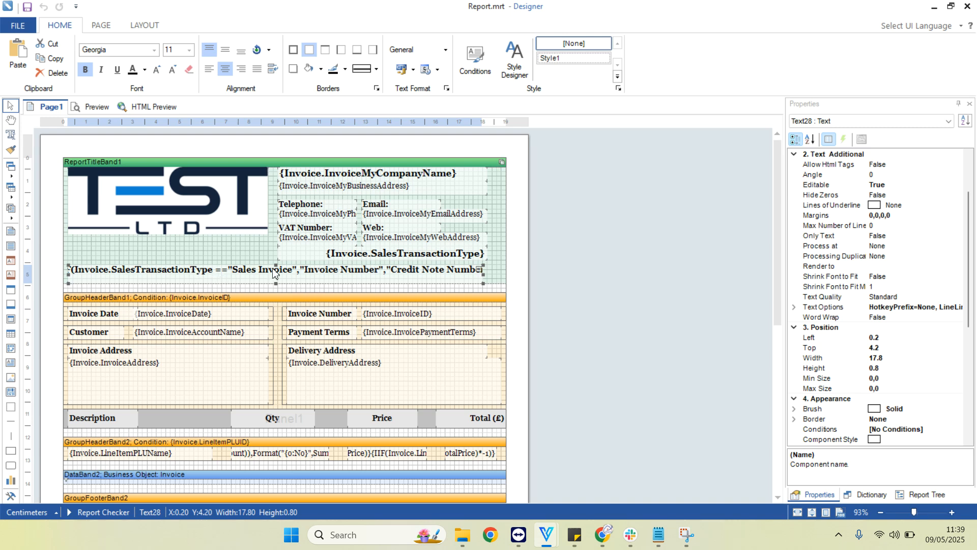
double_click(244, 270)
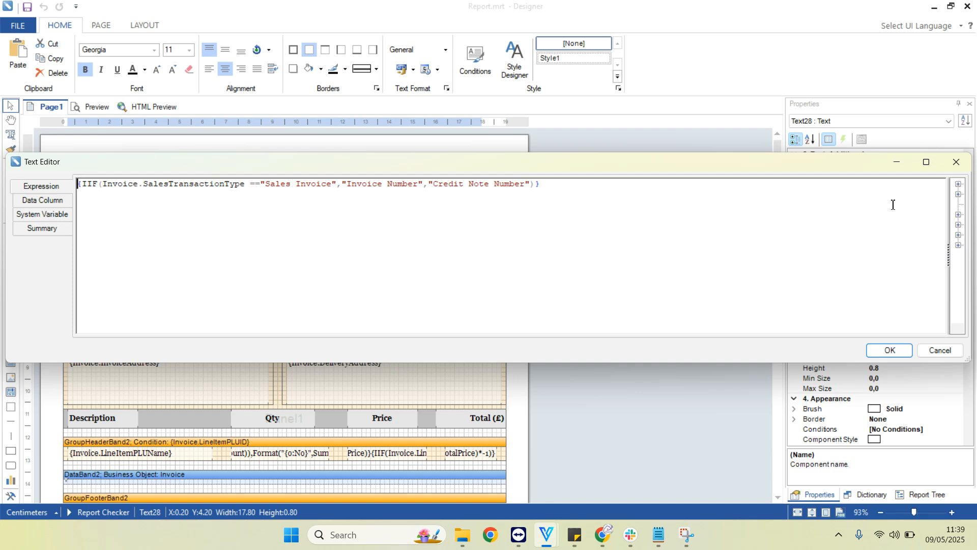
drag(949, 203, 664, 224)
drag(970, 210, 867, 230)
drag(558, 258, 683, 258)
drag(862, 252, 747, 254)
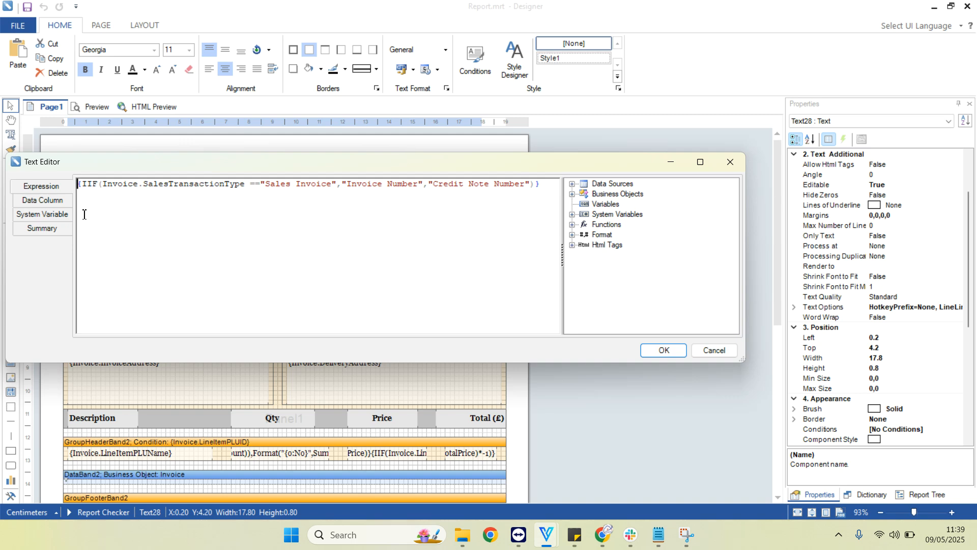
Examine the IIF expression's condition, "Invoice Number" result and "Credit Note Number" alternative, and leave the text editor without changes.
double_click(92, 184)
drag(118, 184, 329, 191)
click(332, 192)
drag(348, 184, 418, 185)
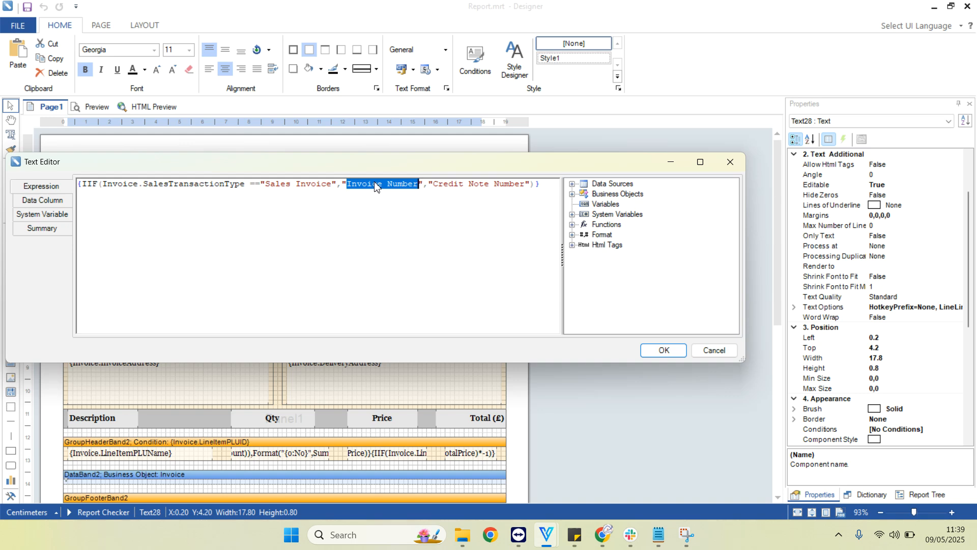
click(481, 195)
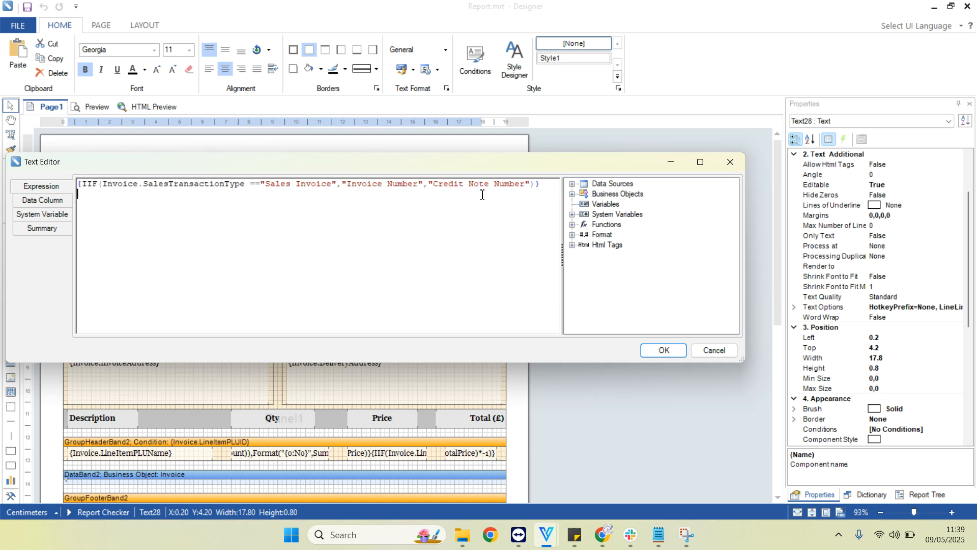
drag(428, 186, 519, 186)
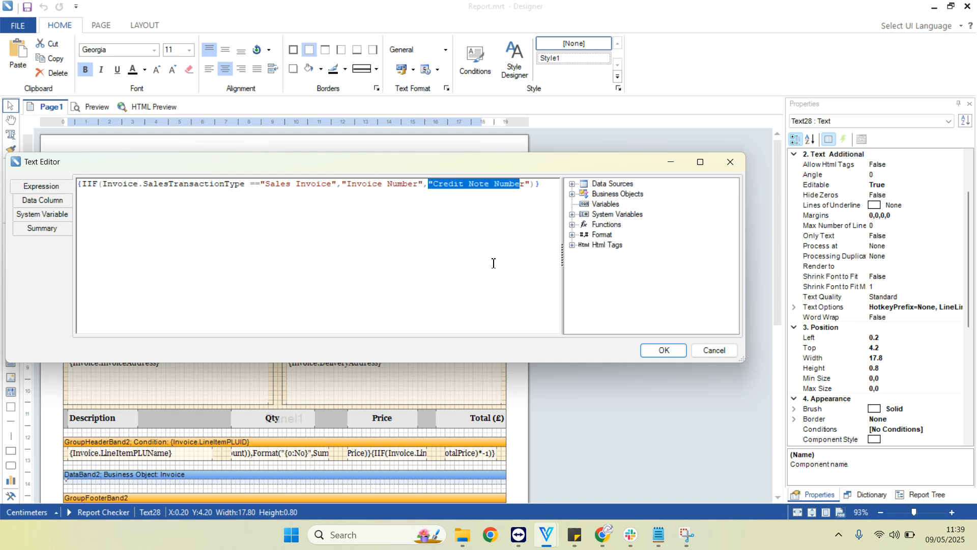
click(493, 263)
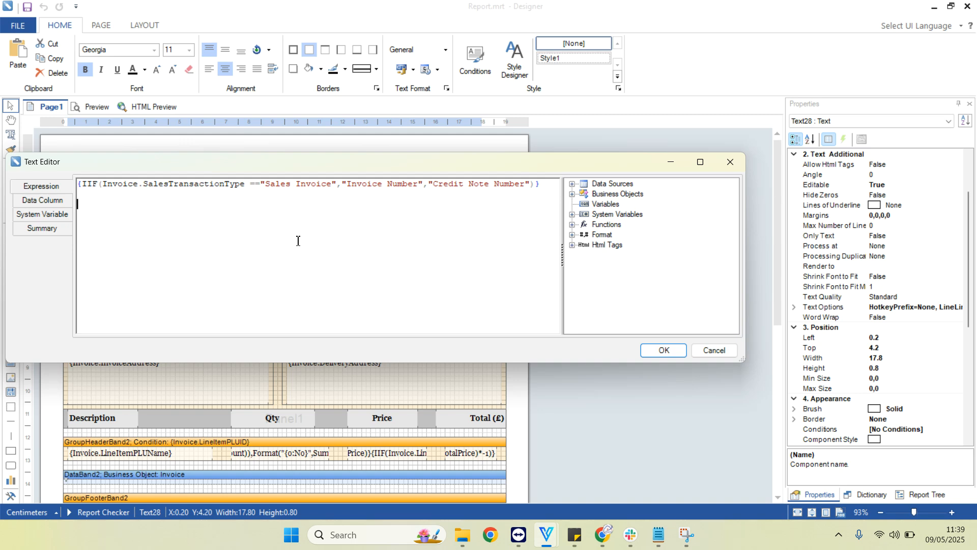
click(715, 350)
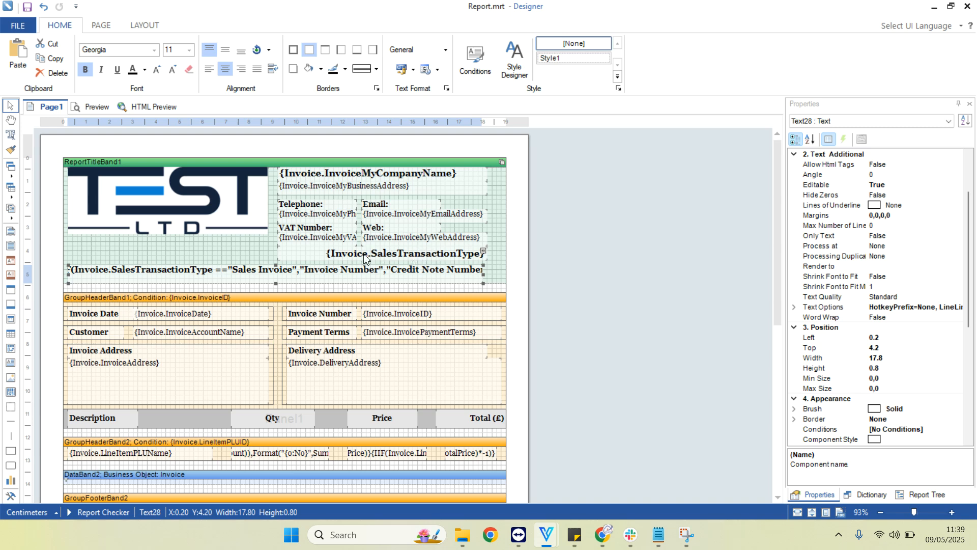
Inspect the transaction type field and the IIF text below it, and close the invoice report without saving.
click(434, 256)
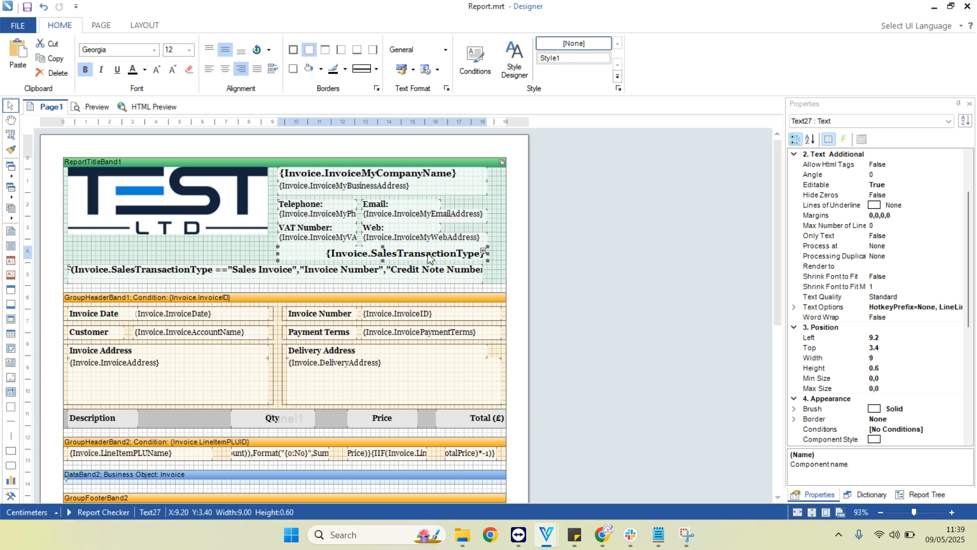
click(408, 273)
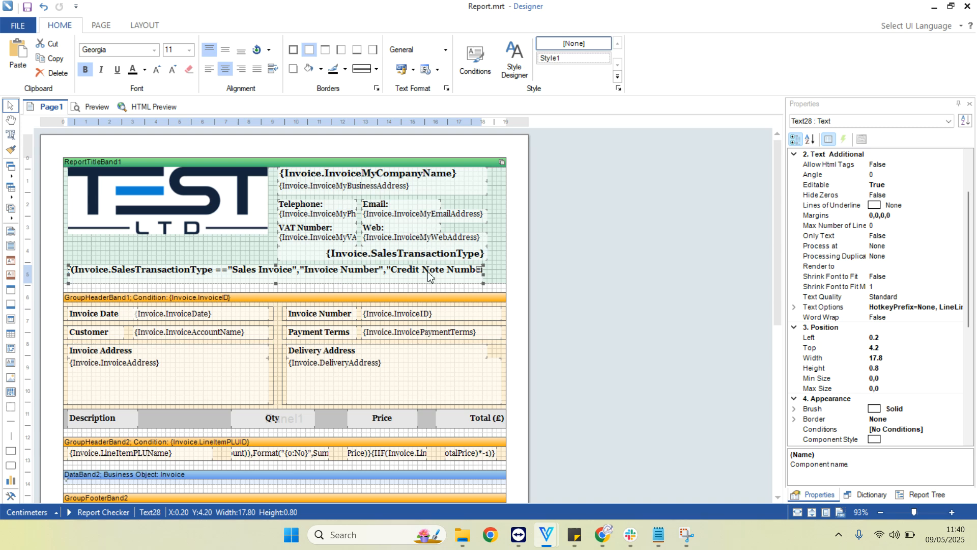
click(711, 253)
click(968, 5)
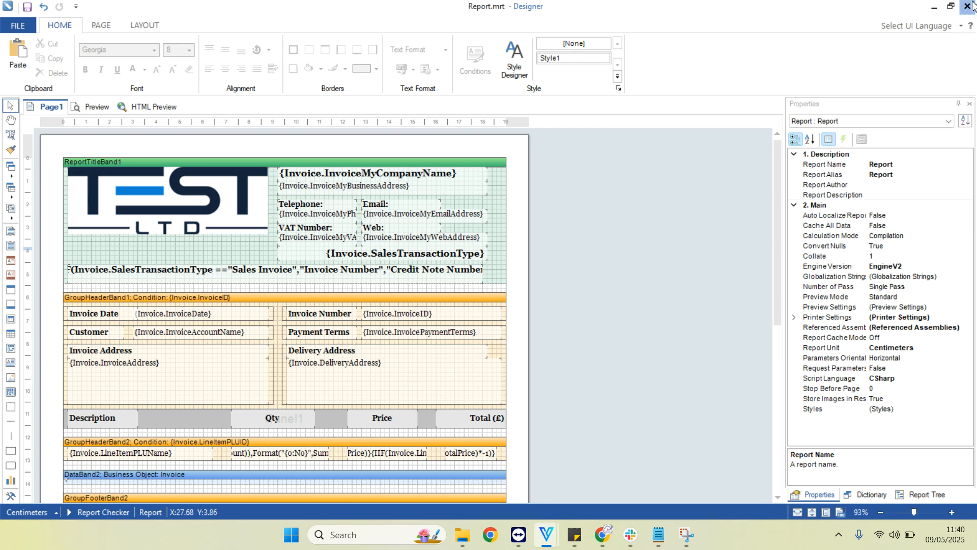
click(496, 305)
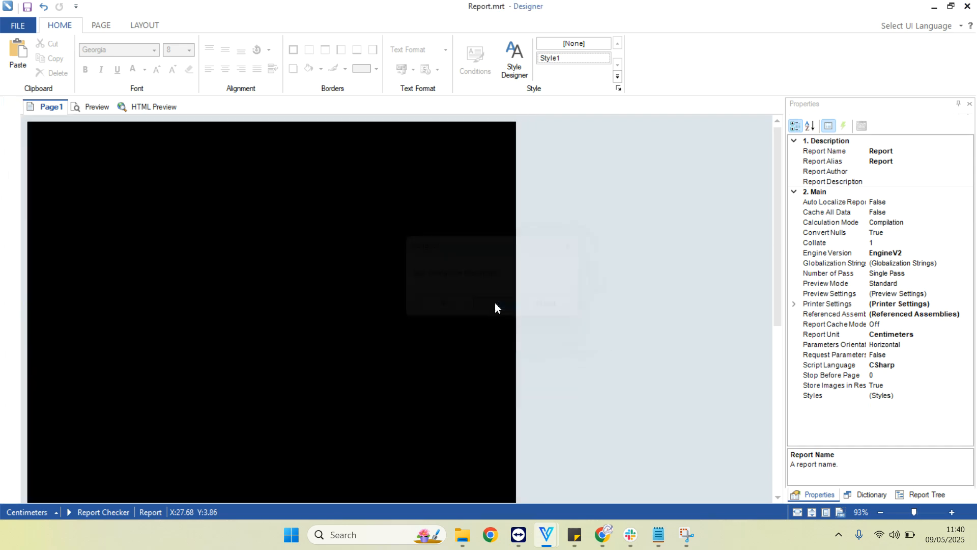
Preview the invoice for the 13/04/2025 Barry's Meats sale to check its IIF heading, and close the preview.
click(662, 95)
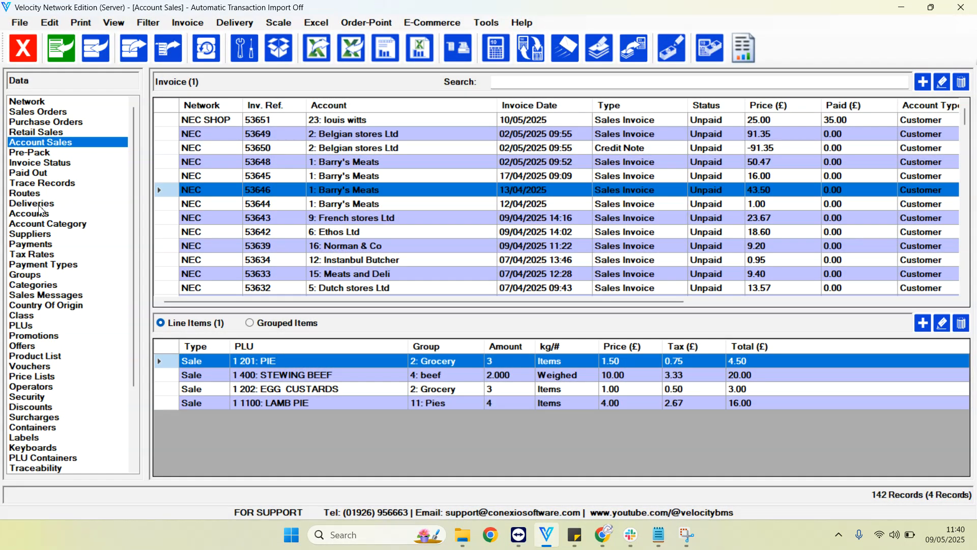
click(125, 29)
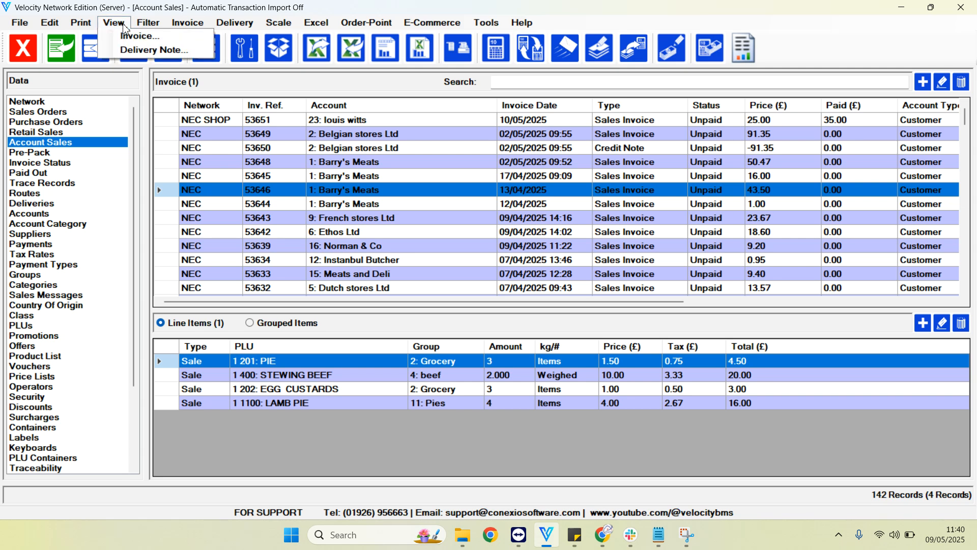
click(128, 36)
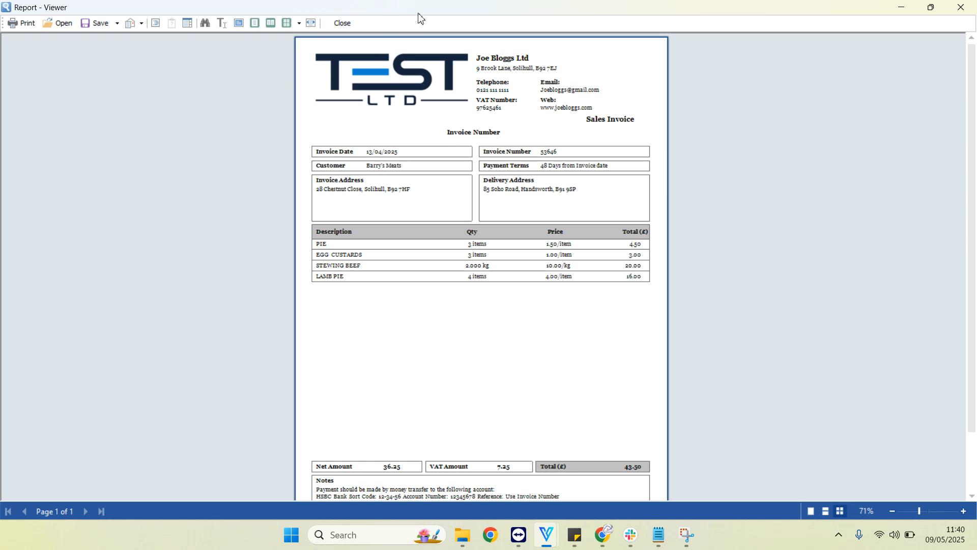
double_click(431, 10)
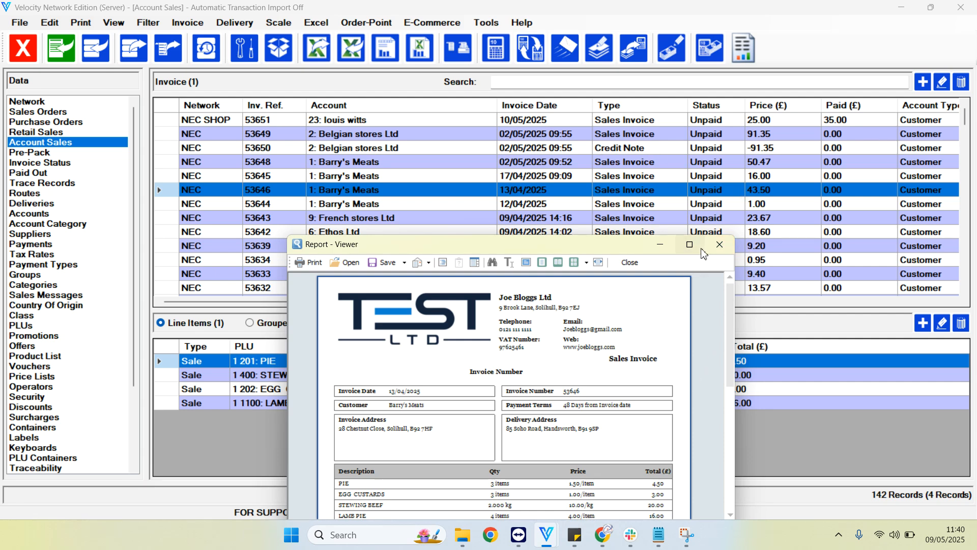
click(719, 244)
Preview the Belgian stores Ltd credit note from Account Sales to check its IIF heading, and close the preview.
click(645, 154)
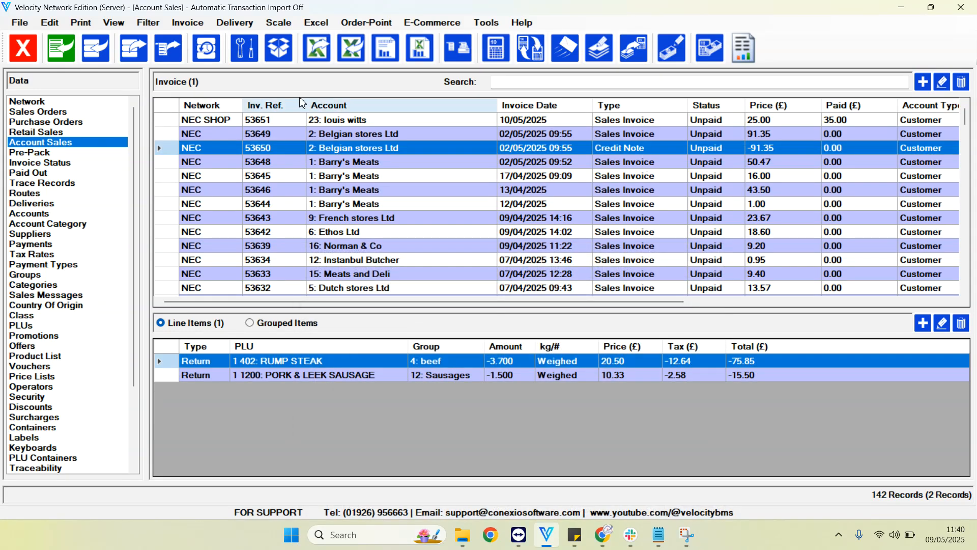
click(113, 23)
click(128, 36)
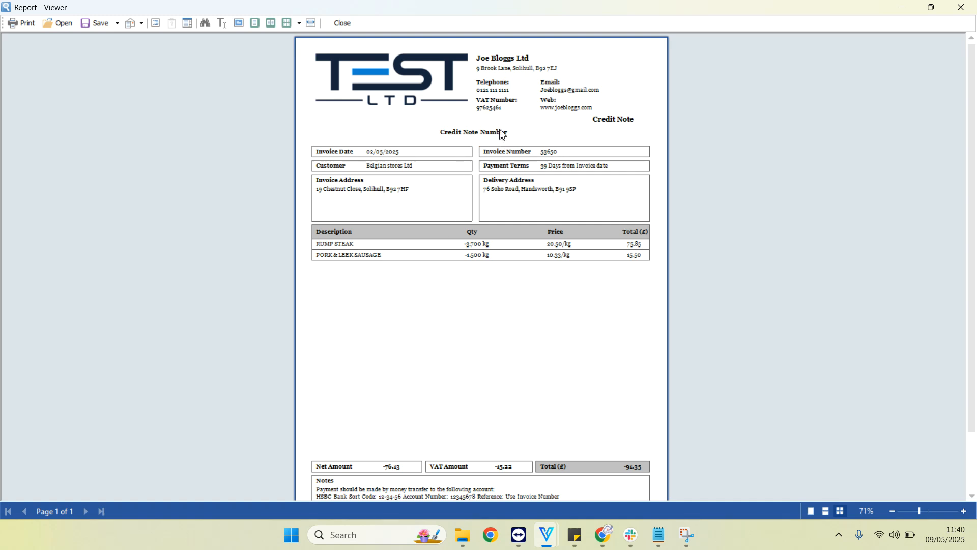
click(344, 23)
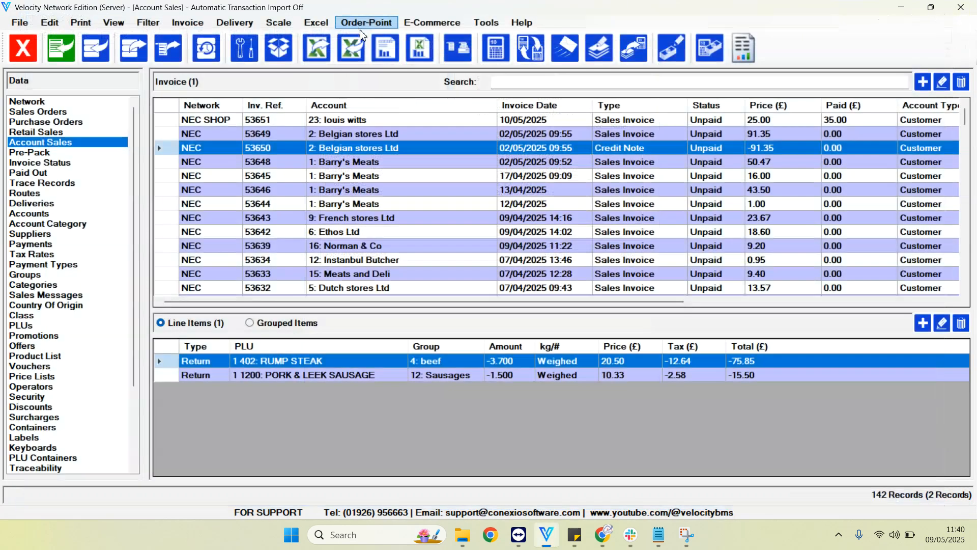
Reopen the Invoice template in the Report Designer and open the SalesTransactionType IIF text in the report title band for editing.
click(486, 23)
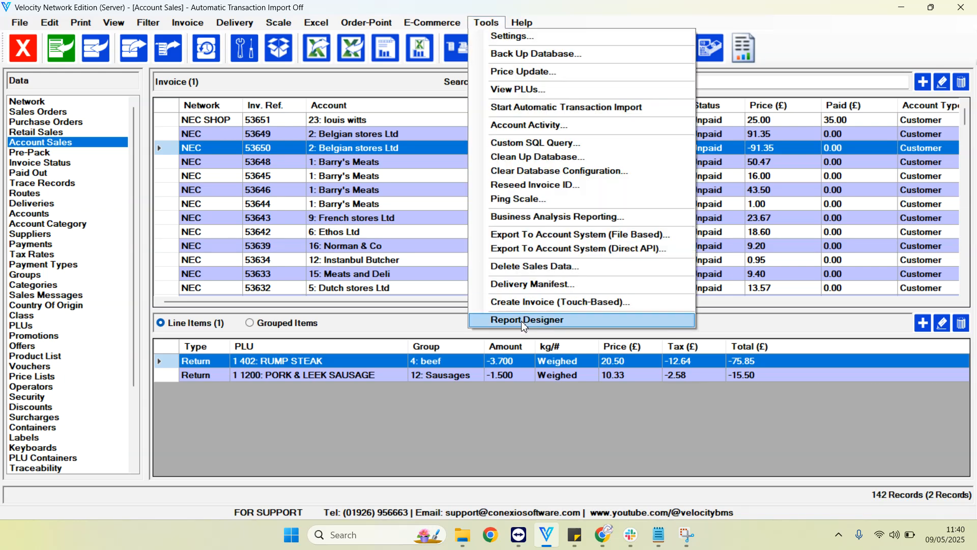
click(526, 319)
click(317, 151)
double_click(317, 151)
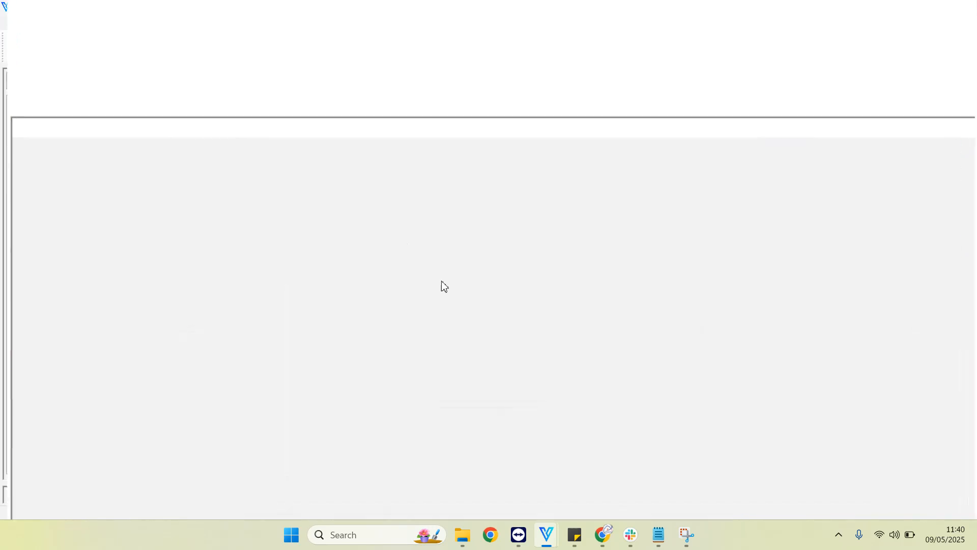
double_click(279, 277)
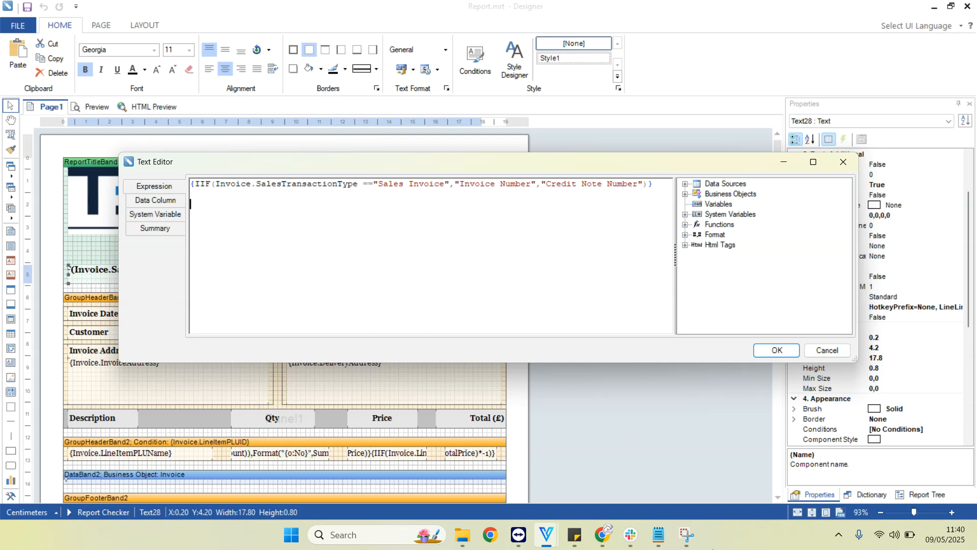
Copy the example {IIF(Order.LineItemProductType ==1,"each","per Kg")} from IF STATEMENT.txt and paste it below the existing expression in the text editor.
mouse_move(659, 535)
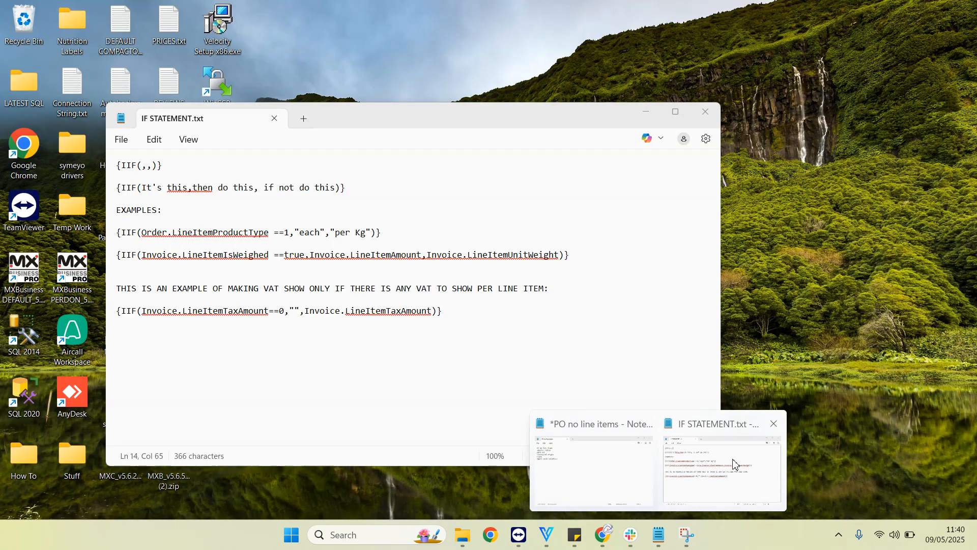
click(733, 464)
drag(430, 123, 599, 294)
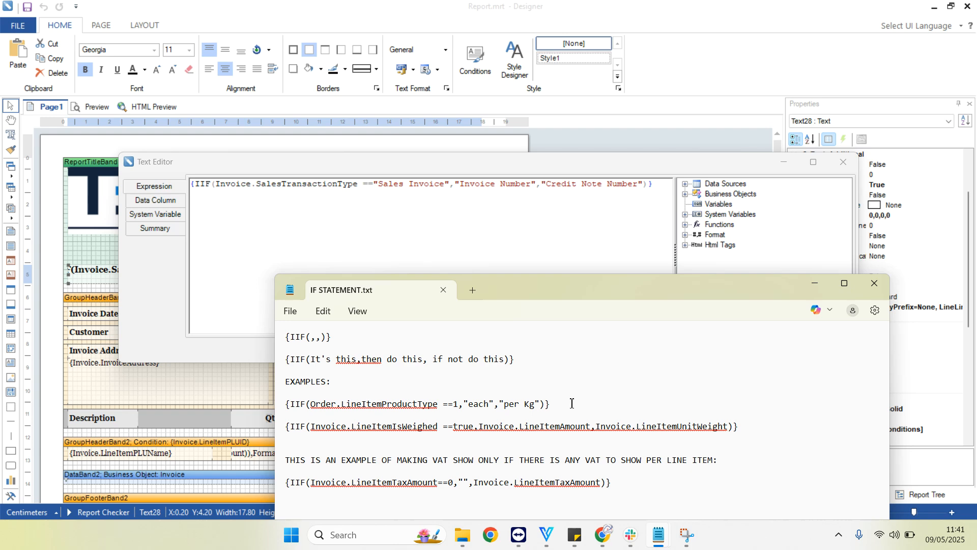
drag(560, 404, 287, 404)
key(ctrl+c)
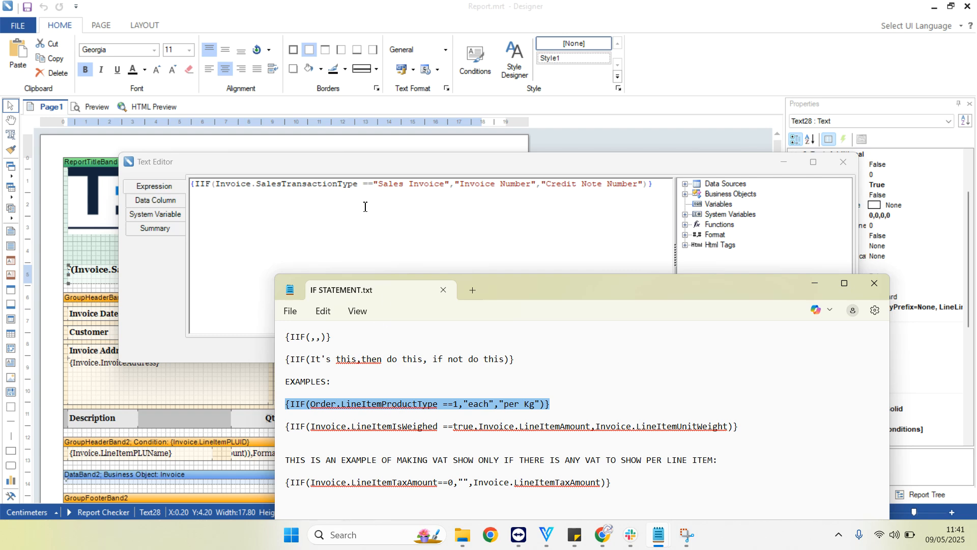
click(349, 225)
key(ctrl+v)
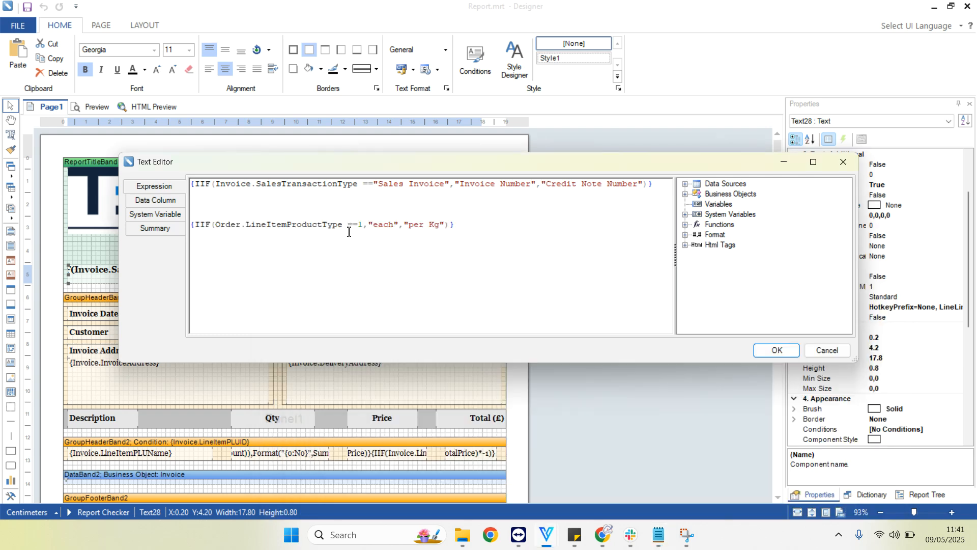
Replace Order.LineItemProductType in the pasted IIF expression with the LineItemNotes field from the Invoice business object.
drag(344, 224, 219, 227)
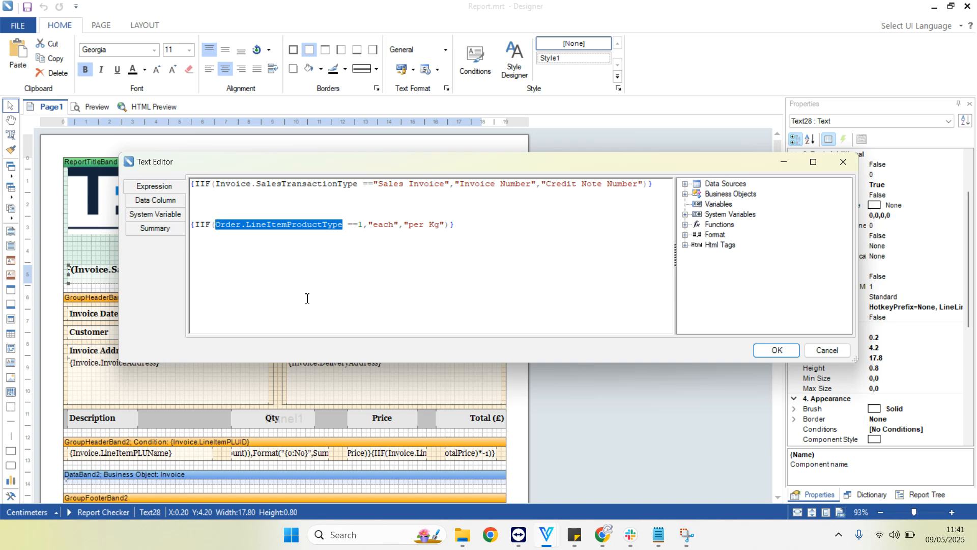
key(Delete)
click(686, 194)
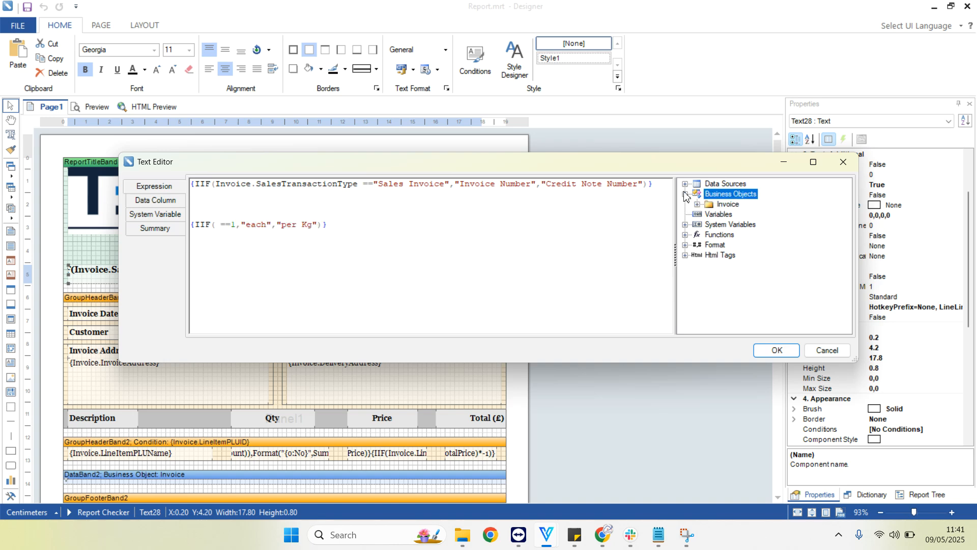
click(697, 204)
click(707, 215)
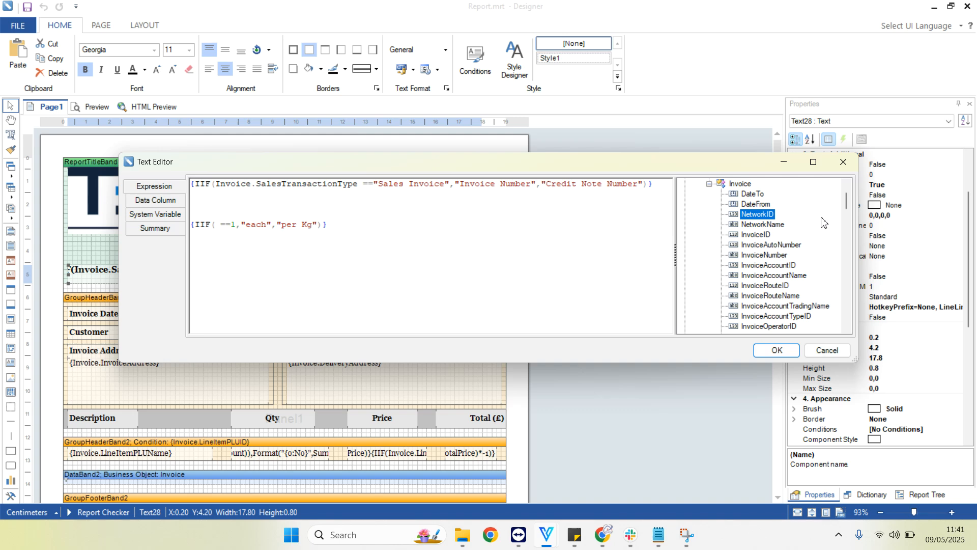
drag(848, 203, 848, 254)
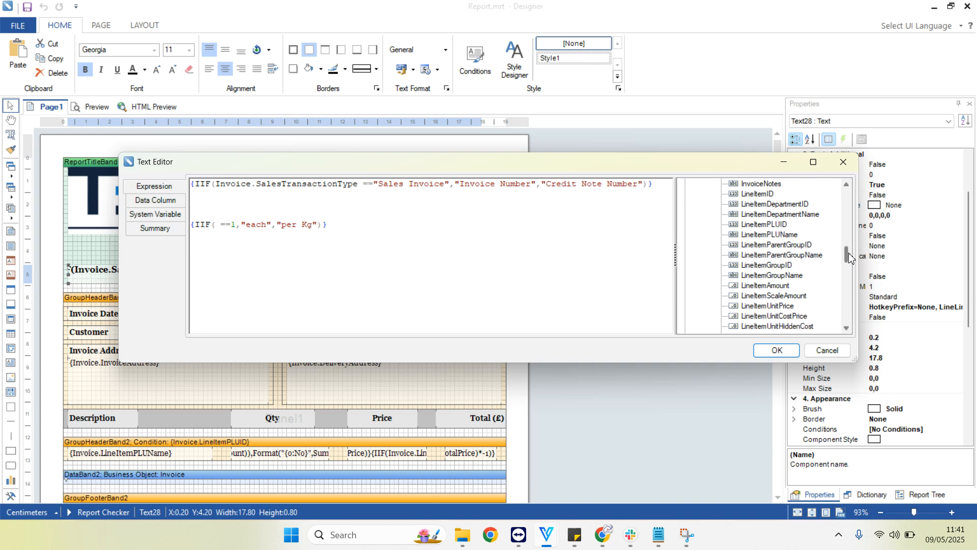
drag(848, 255, 848, 253)
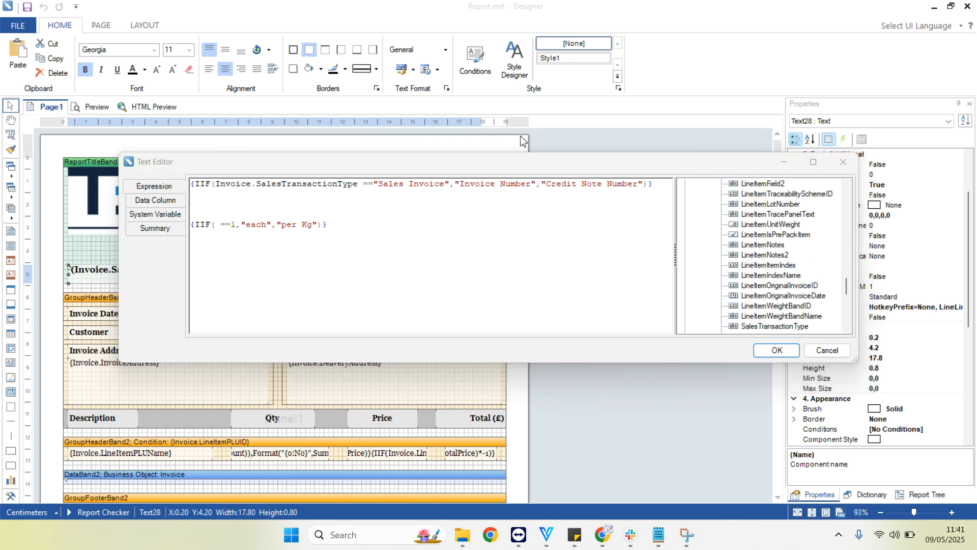
click(763, 249)
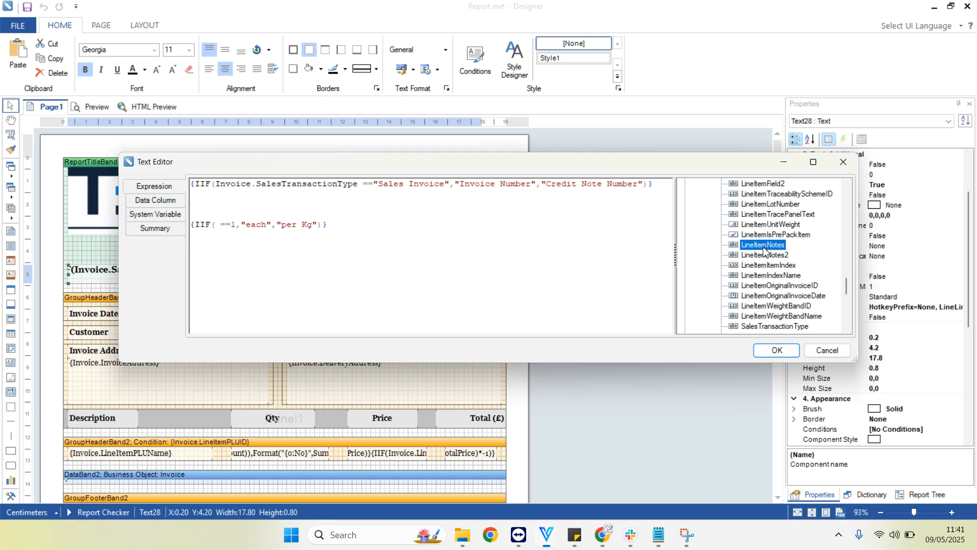
click(214, 225)
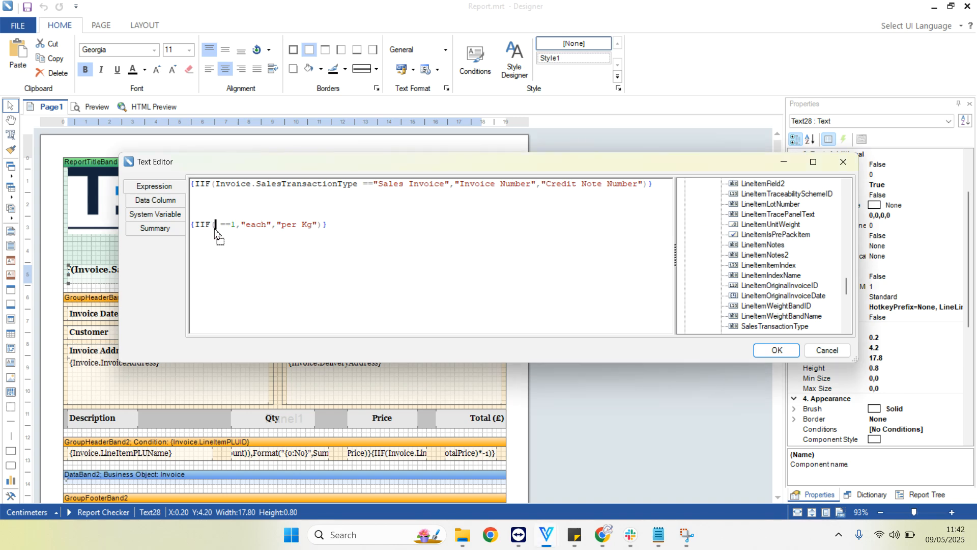
drag(214, 229, 215, 230)
Set the LineItemNotes expression's comparison value to "cooked", its true result to "cooked" and its false result to "raw".
click(346, 236)
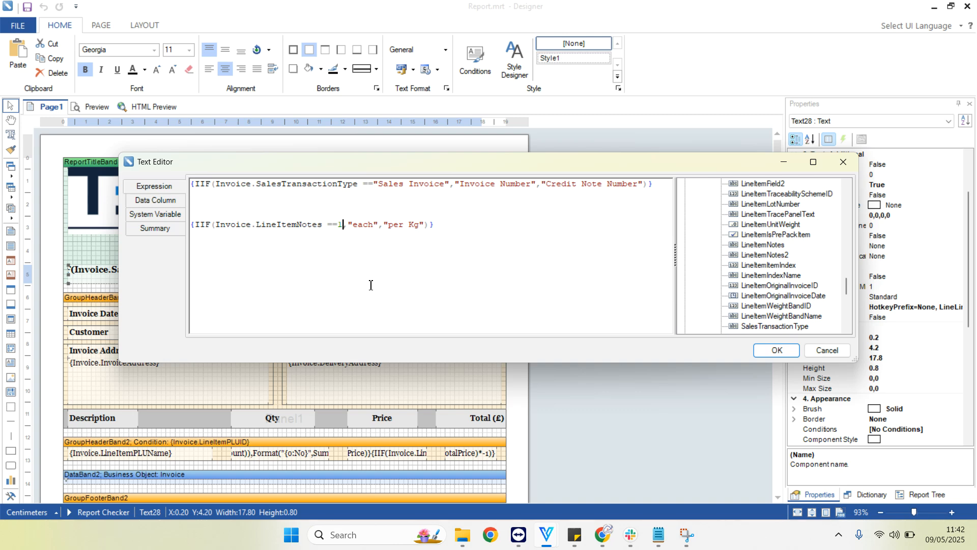
key(BackSpace)
text("")
text(cooked)
drag(389, 225, 410, 226)
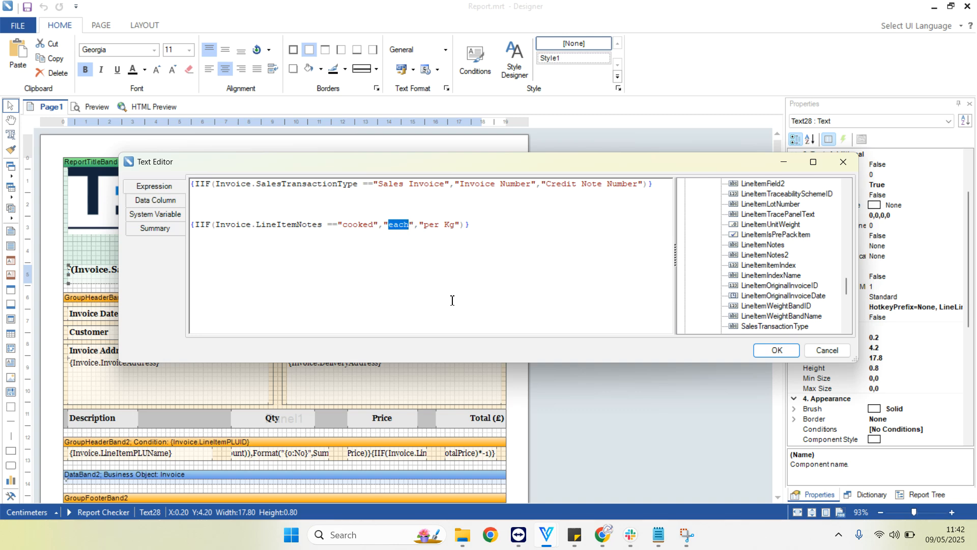
text(cooked)
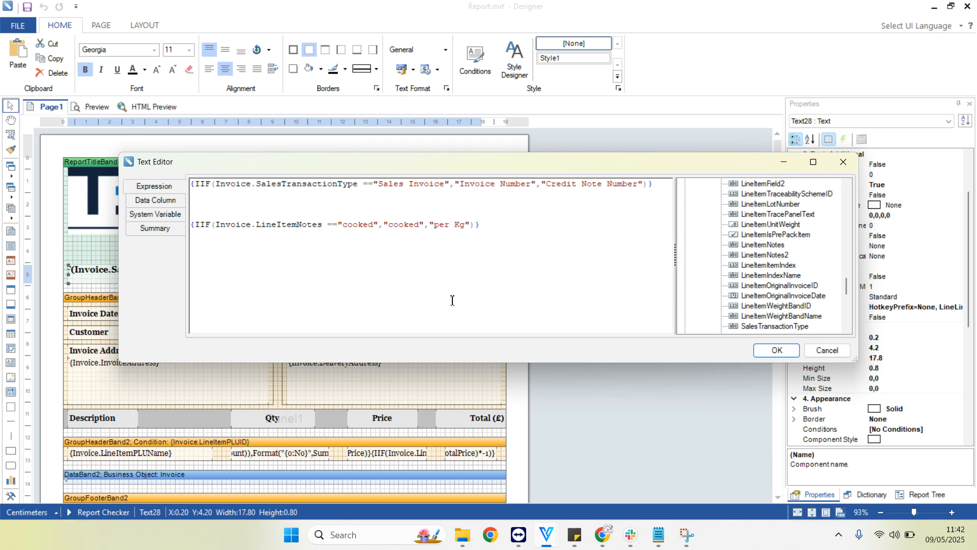
drag(434, 225, 465, 226)
text(raw)
Compare the SalesTransactionType and LineItemNotes IIF expressions, and bring the IF STATEMENT.txt examples back to the front.
click(482, 249)
drag(656, 183, 189, 159)
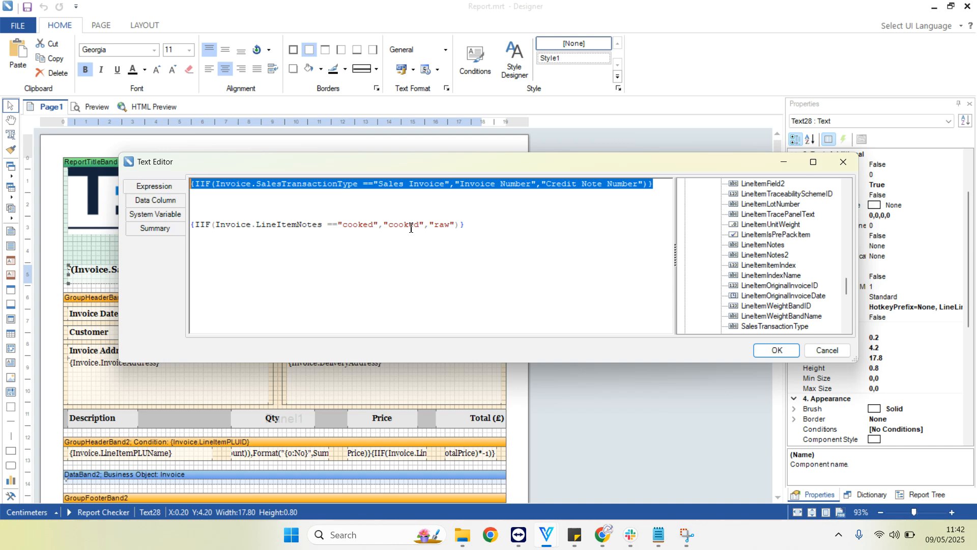
drag(488, 228, 157, 224)
click(444, 247)
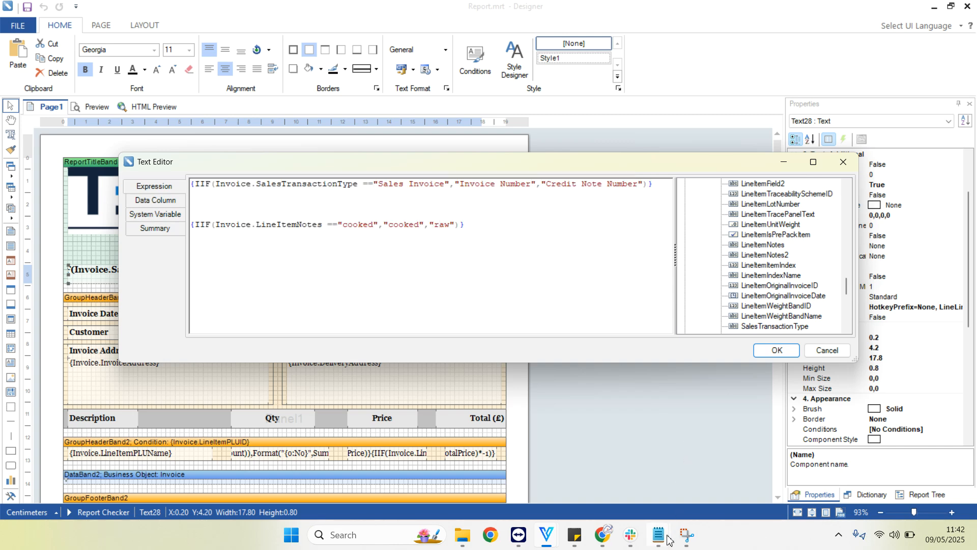
mouse_move(668, 539)
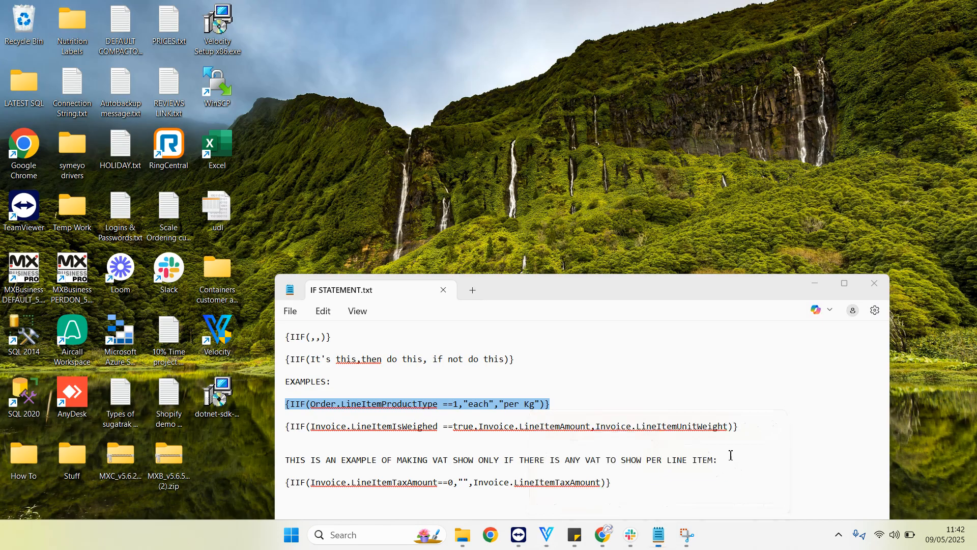
click(723, 472)
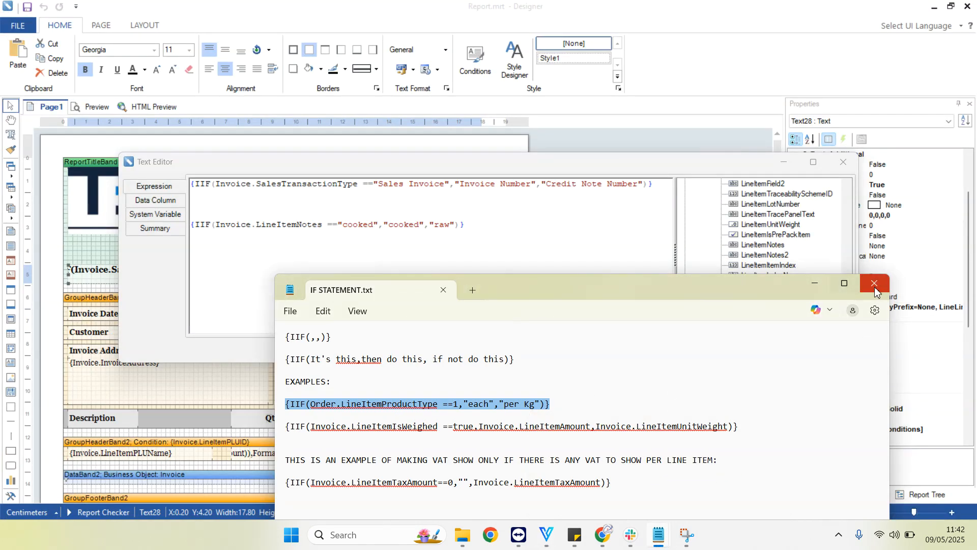